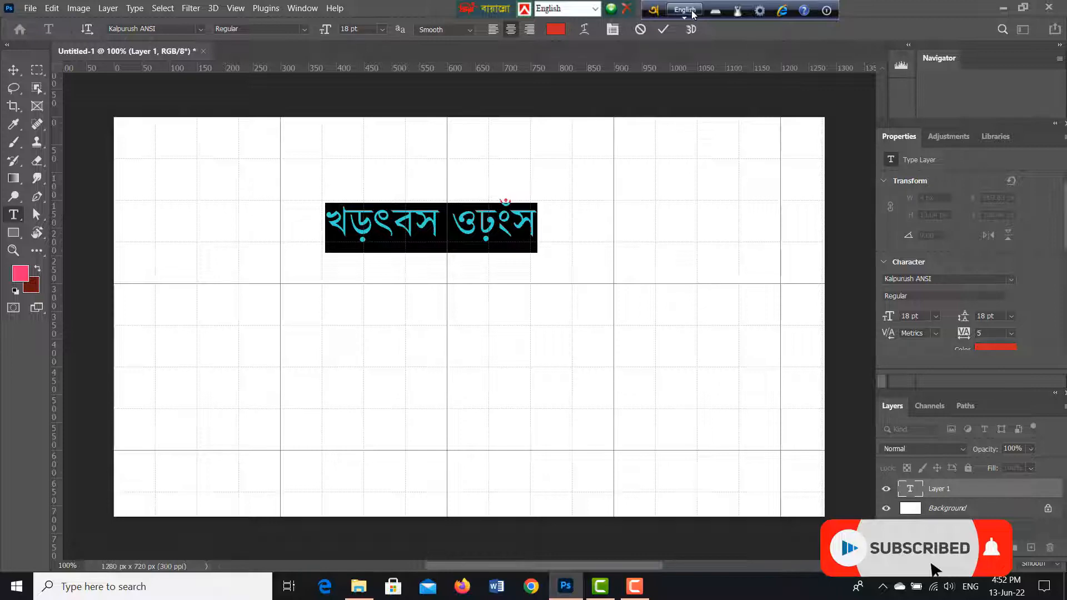
# - Switch the Avro keyboard to Bangla and set the selected text to the Kalpurush ANSI font at 18 pt
pyautogui.click(687, 10)
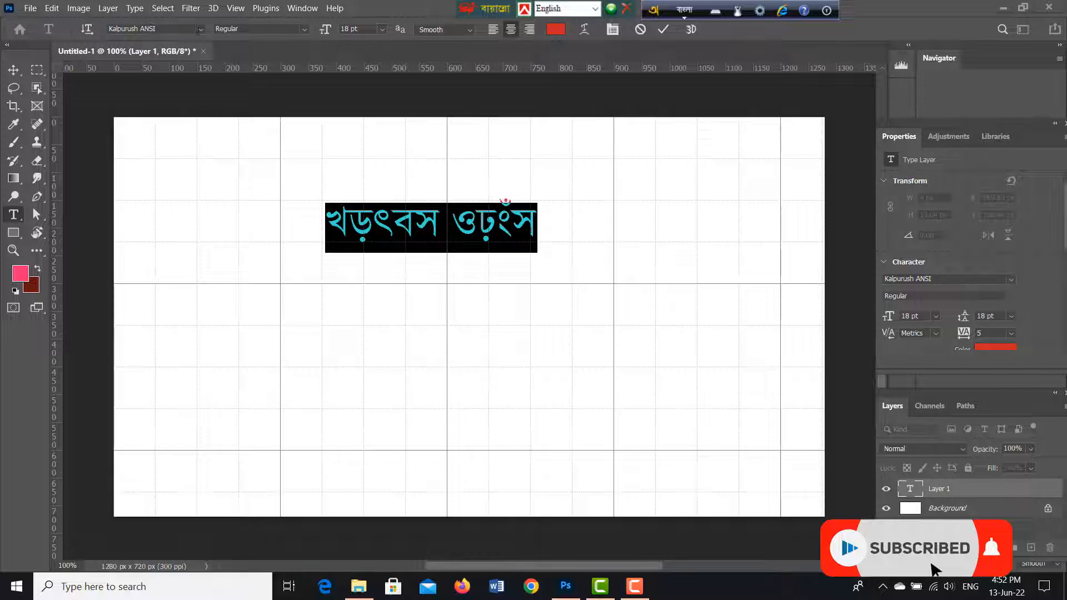
pyautogui.click(199, 28)
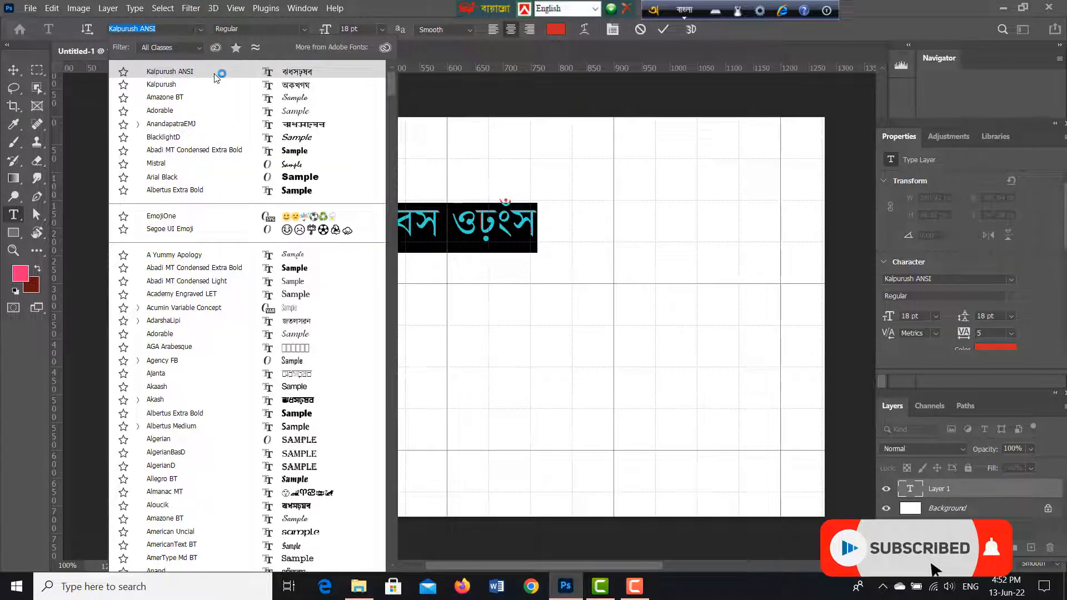
pyautogui.click(237, 72)
pyautogui.moveTo(236, 72); pyautogui.dragTo(383, 37)
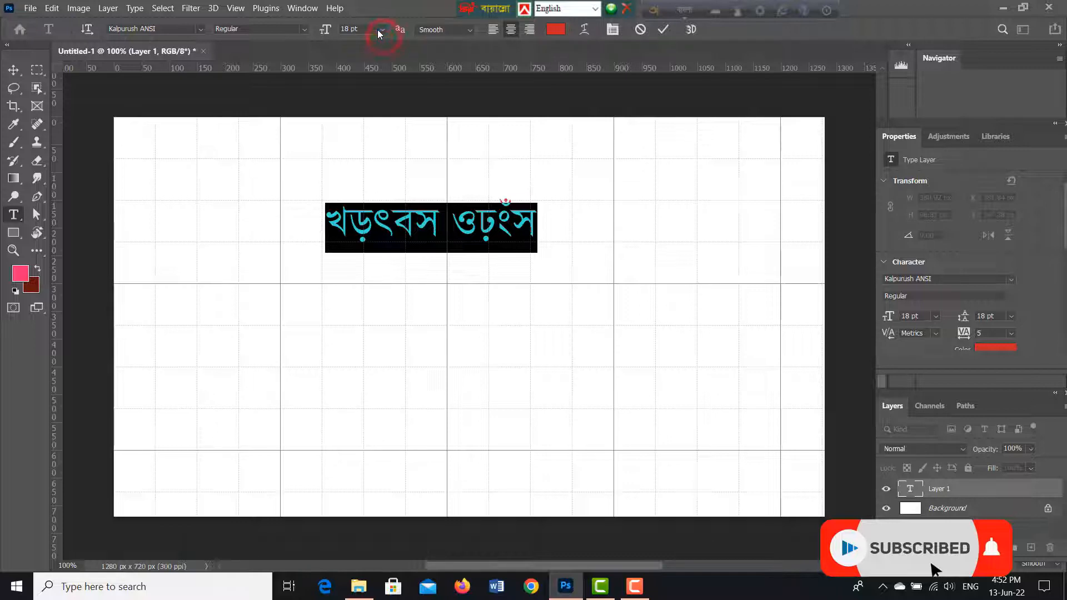
pyautogui.click(380, 29)
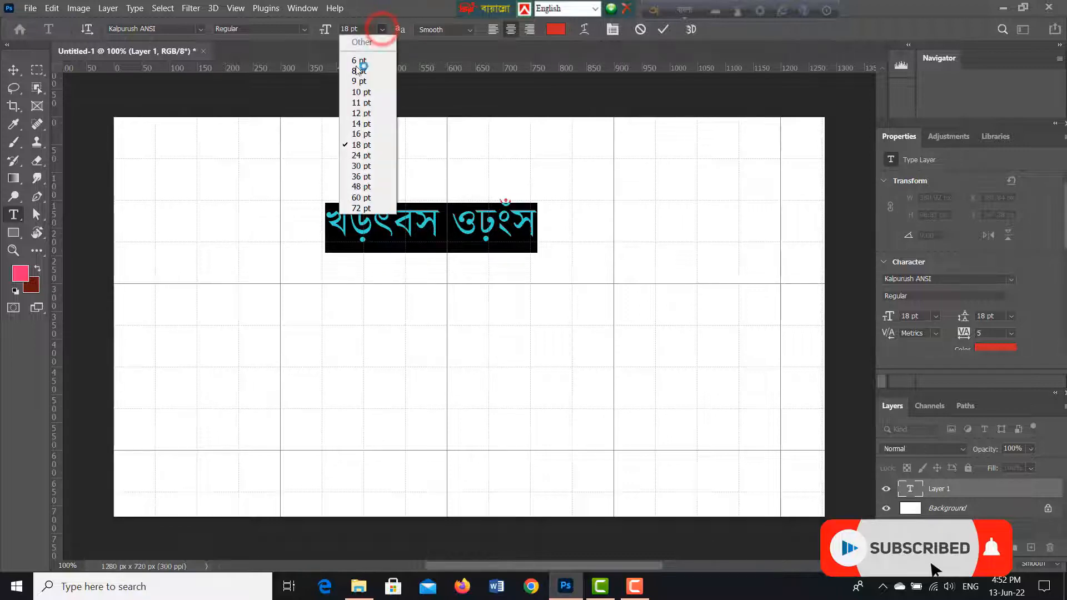
pyautogui.click(357, 146)
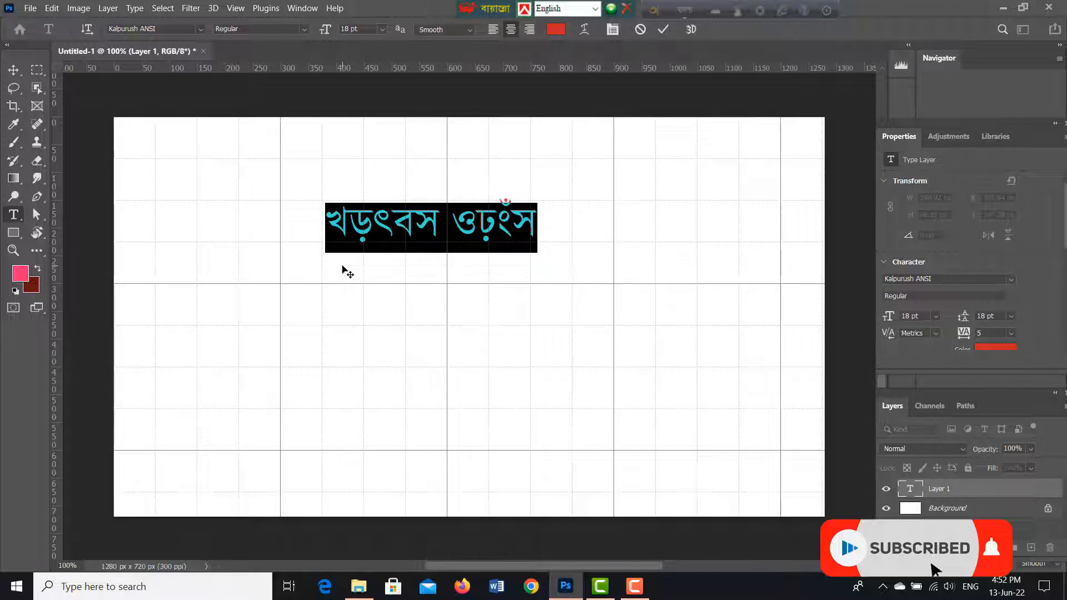
# - Replace the selected garbled text with the Bangla words "ভাল ভাল"
pyautogui.press('BackSpace')
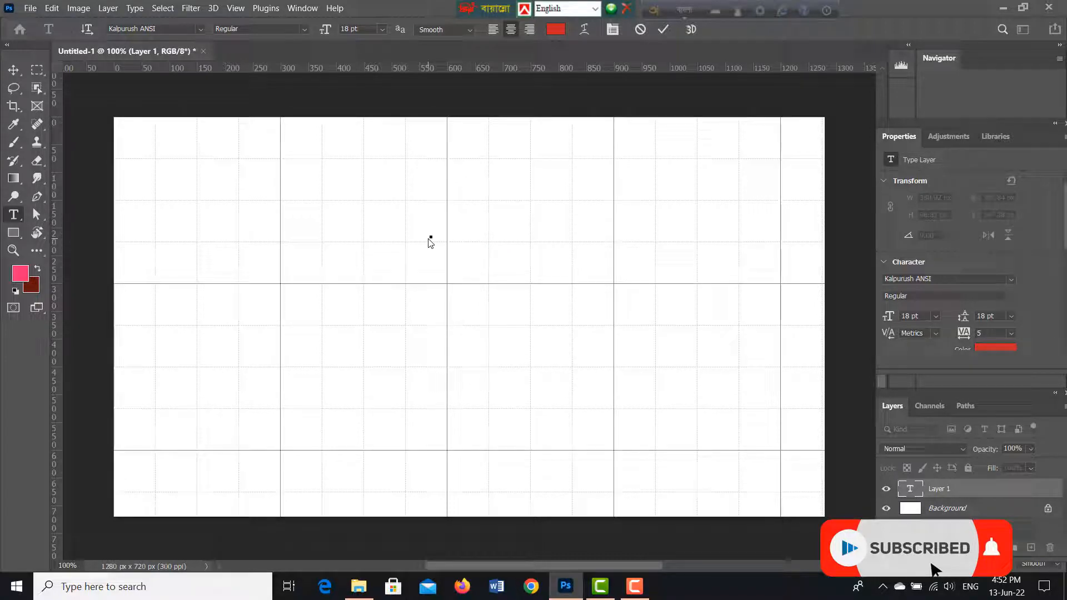
pyautogui.write('va')
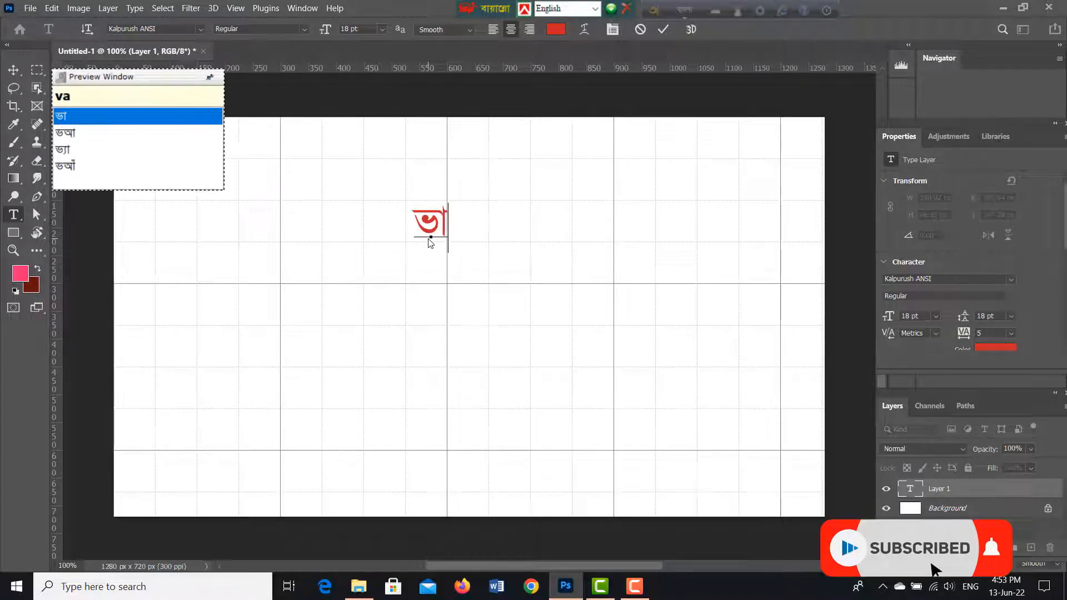
pyautogui.write('l ')
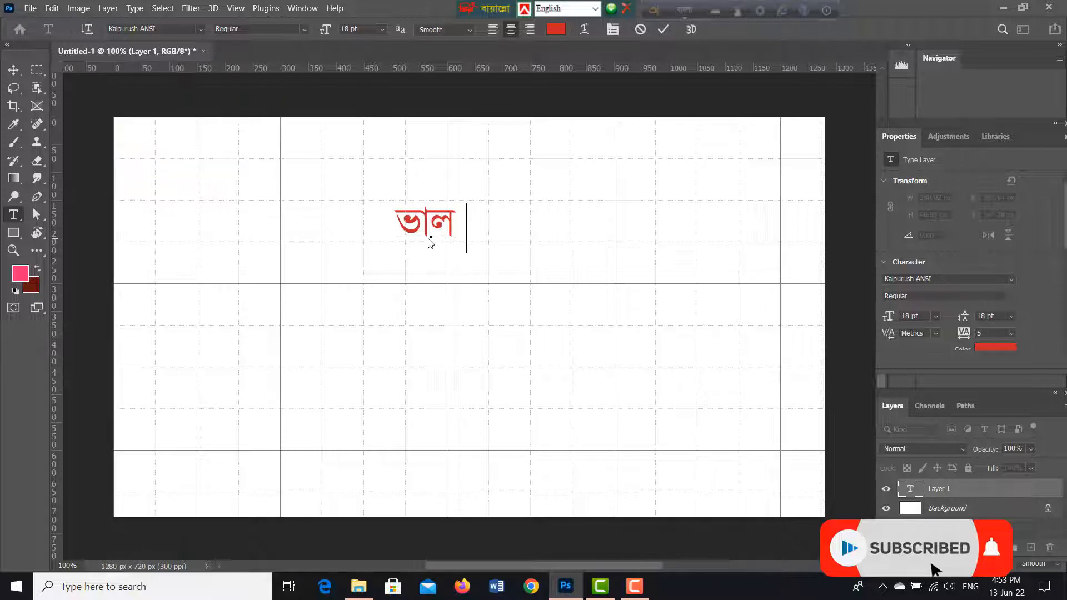
pyautogui.write('va')
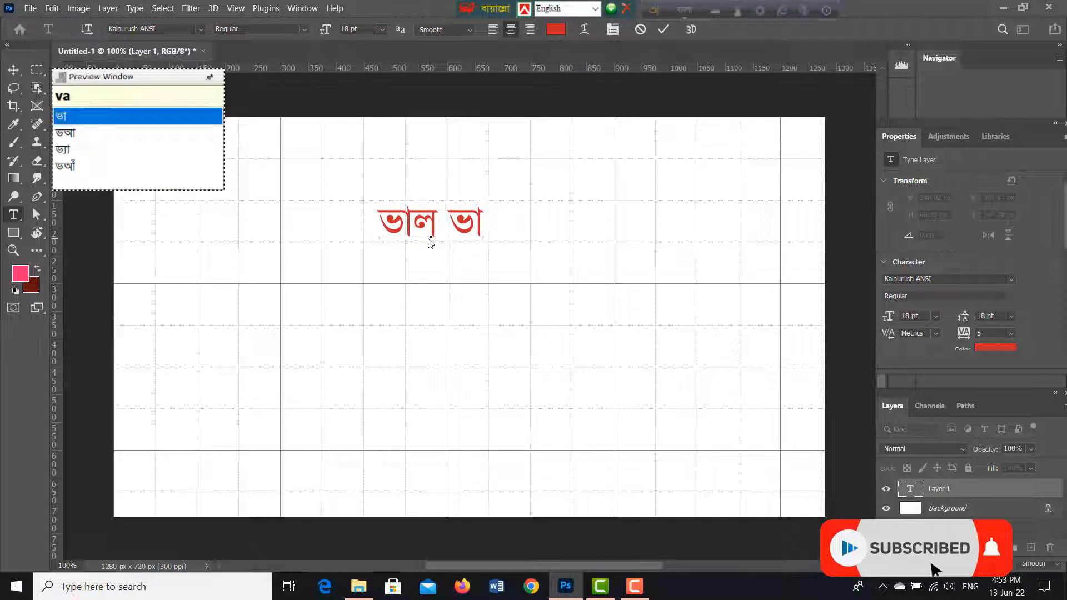
pyautogui.write('l ')
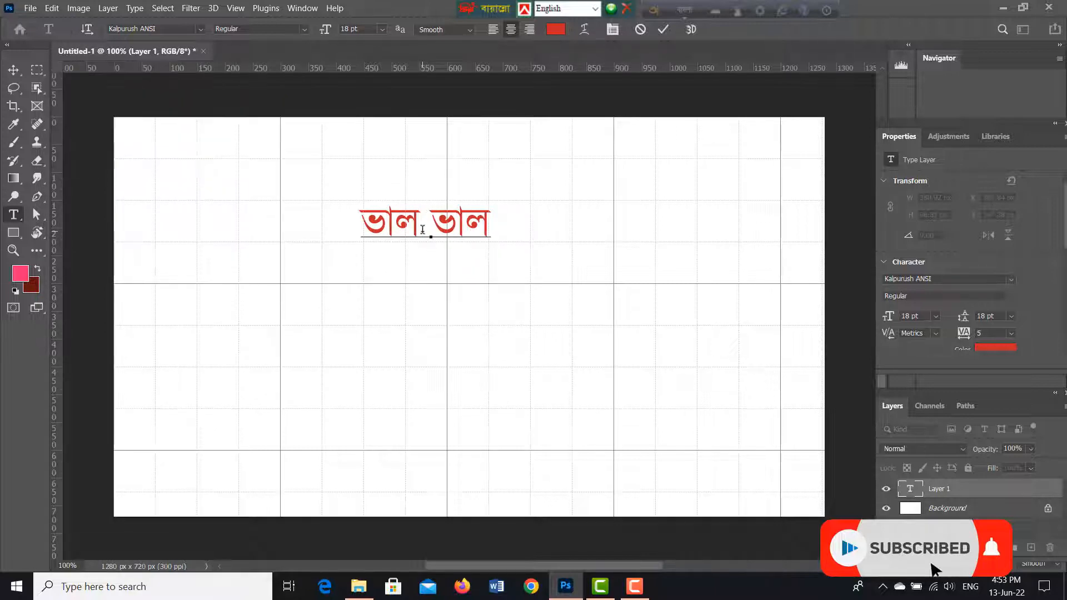
# - Complete the first text line by adding "ভিডিও পেতে" after "ভাল ভাল", and start a second line
pyautogui.write('vi')
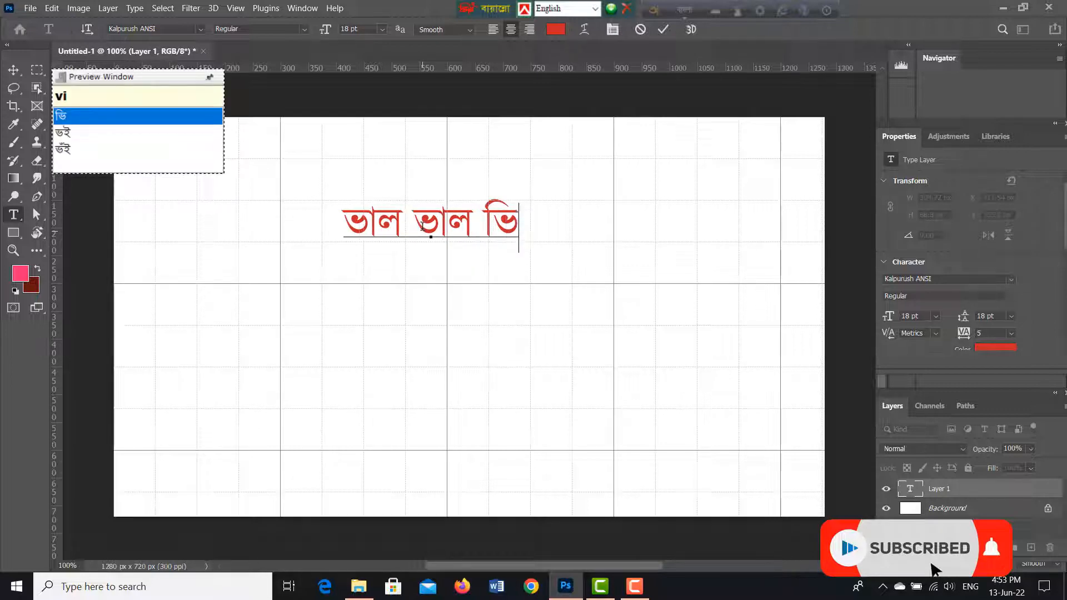
pyautogui.write('D')
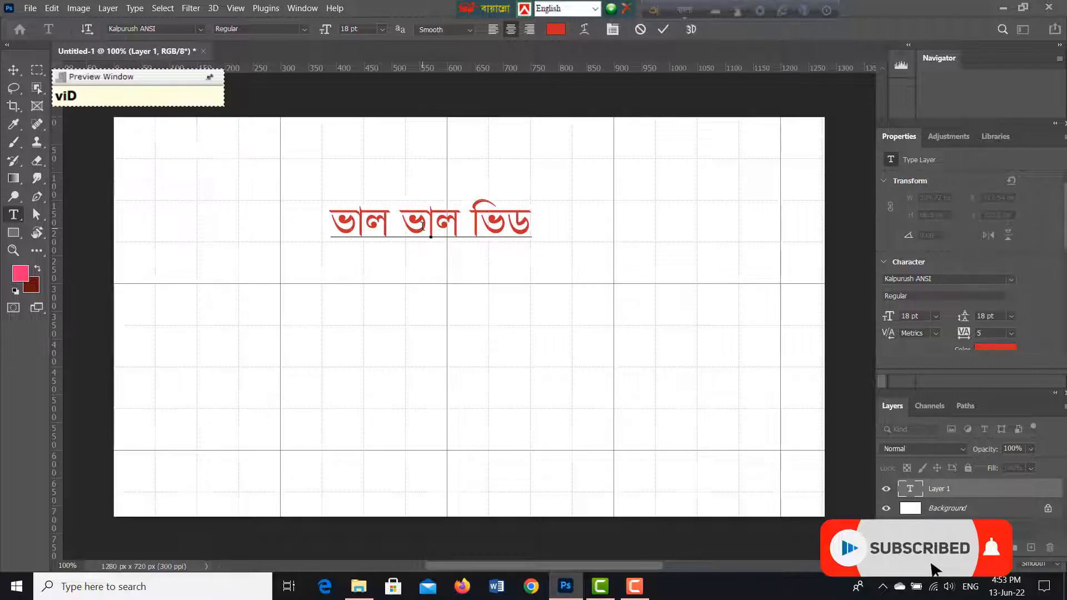
pyautogui.write('I')
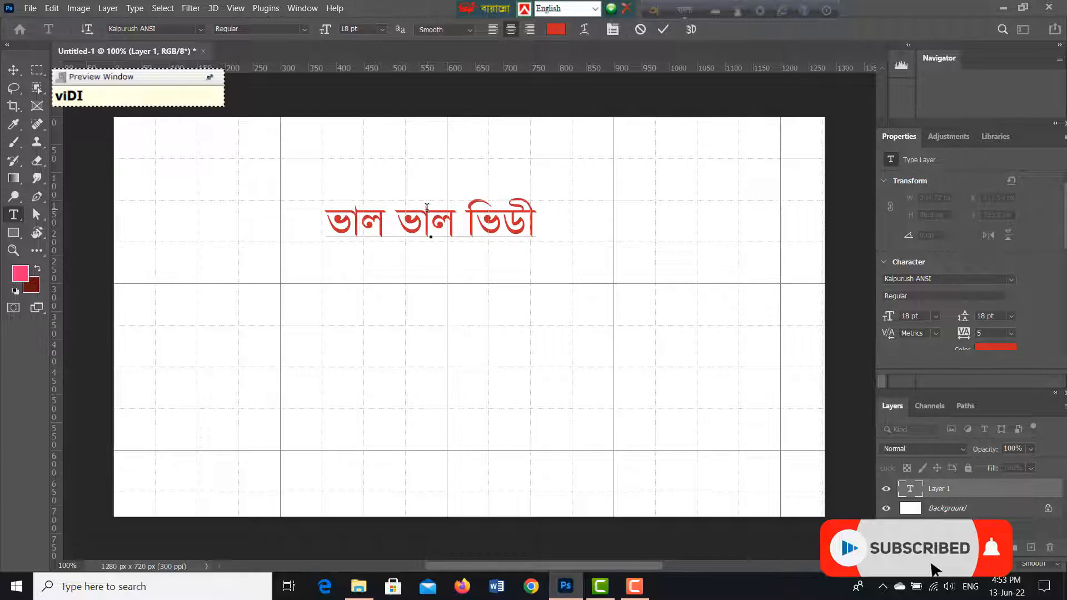
pyautogui.press('BackSpace')
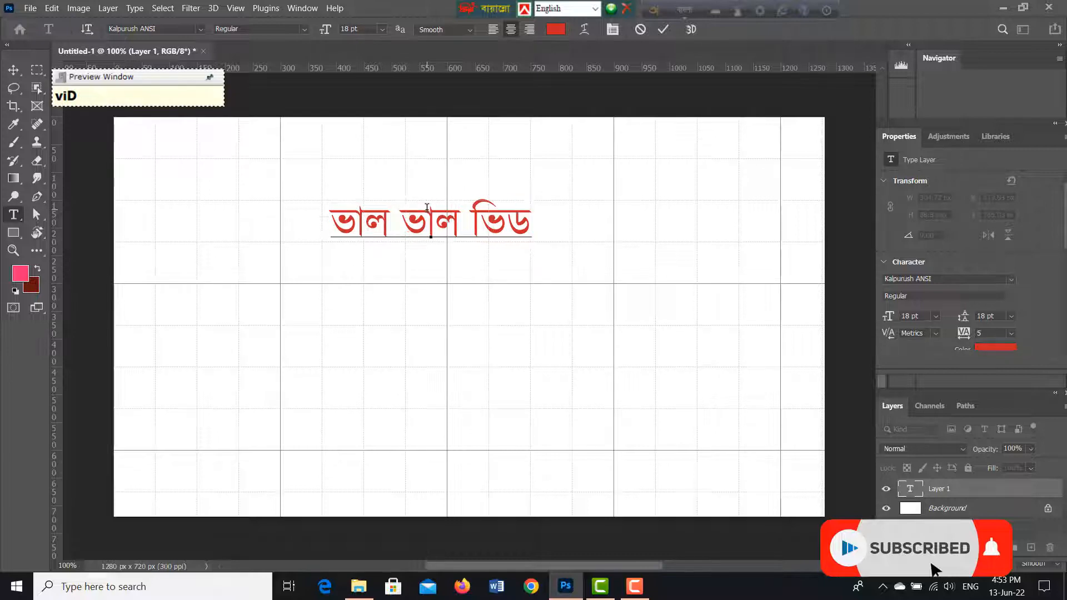
pyautogui.write('io')
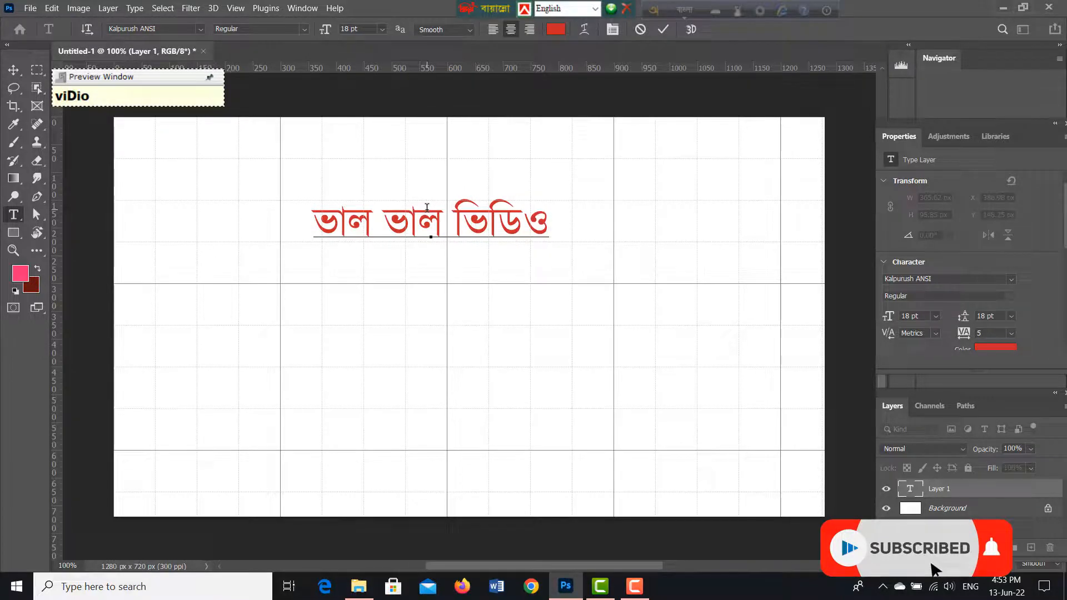
pyautogui.write(' pe')
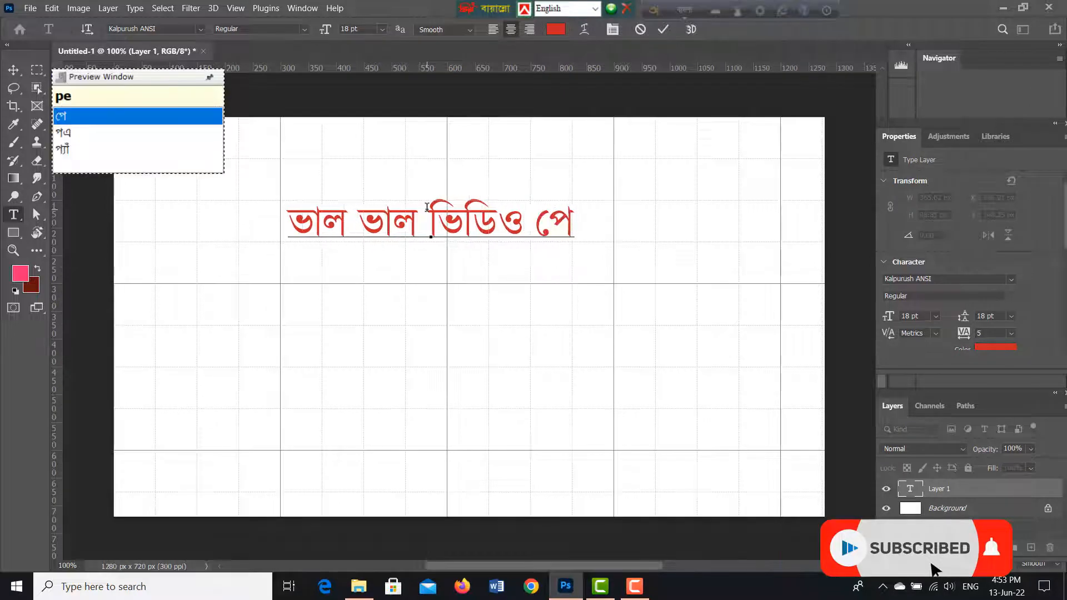
pyautogui.write('o')
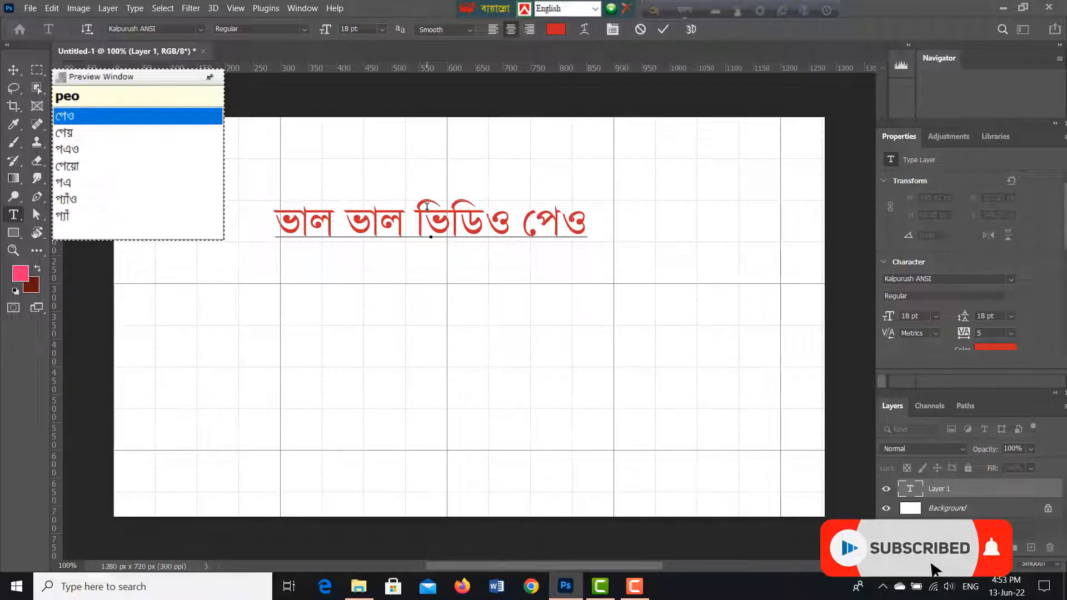
pyautogui.press('BackSpace')
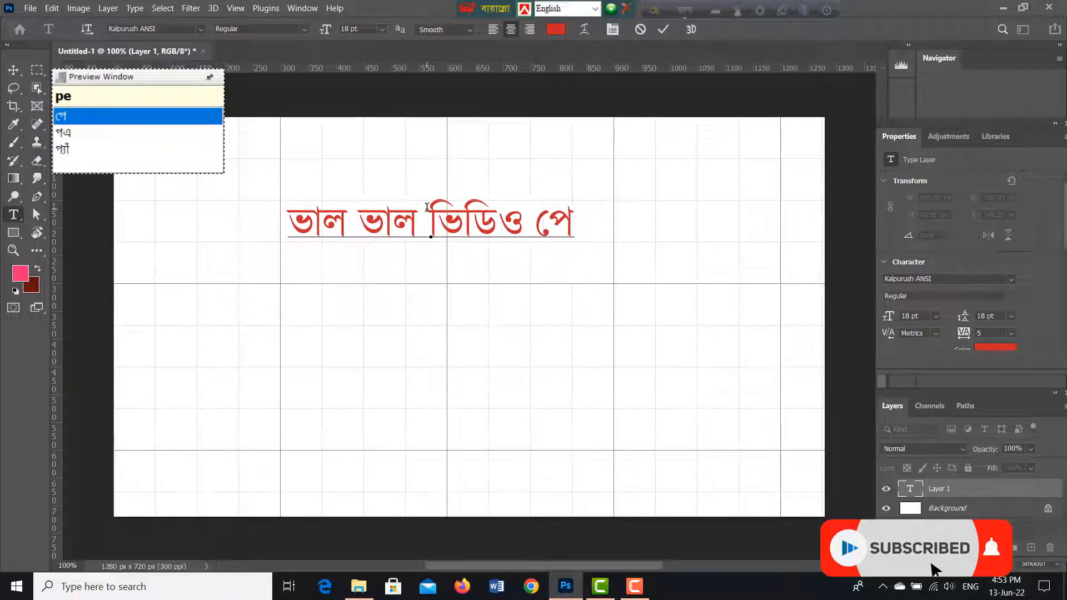
pyautogui.write('te')
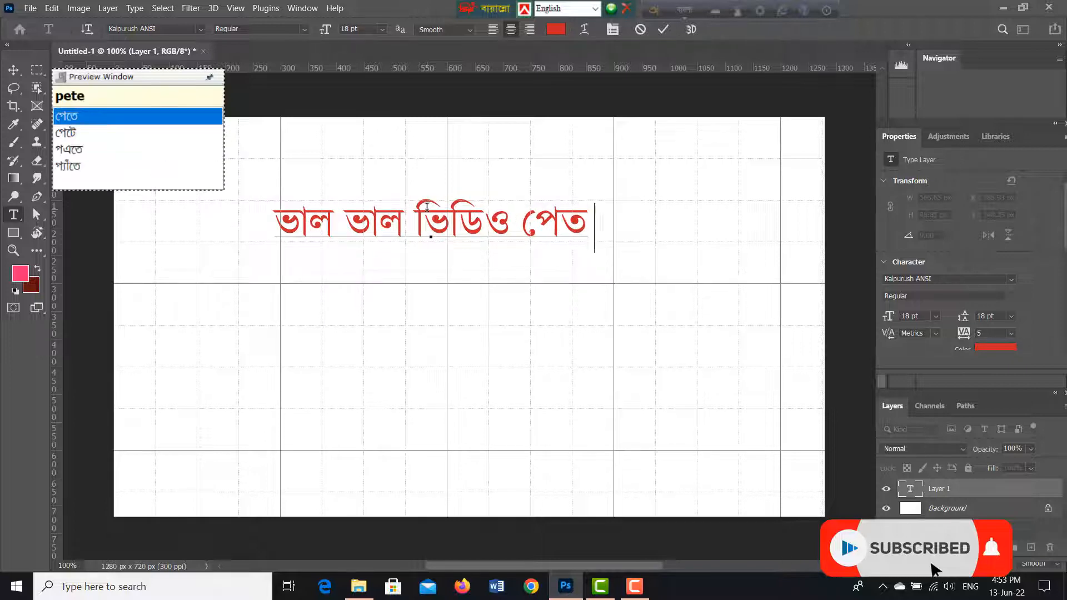
pyautogui.press('Return')
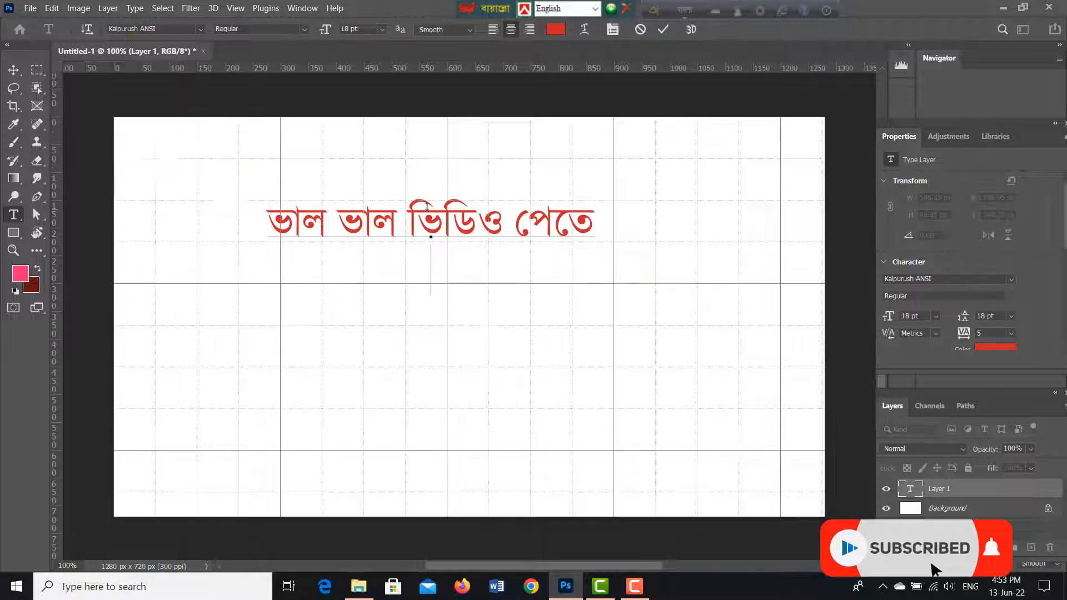
# - Write "লার্নিং হোম" on the second line of the text layer
pyautogui.write('l')
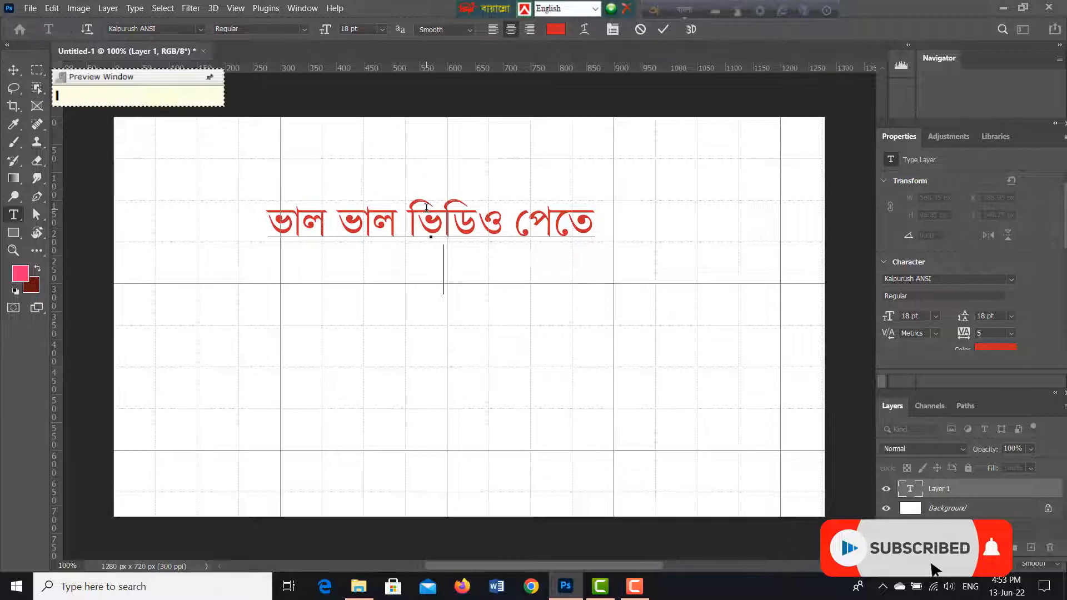
pyautogui.write('ar')
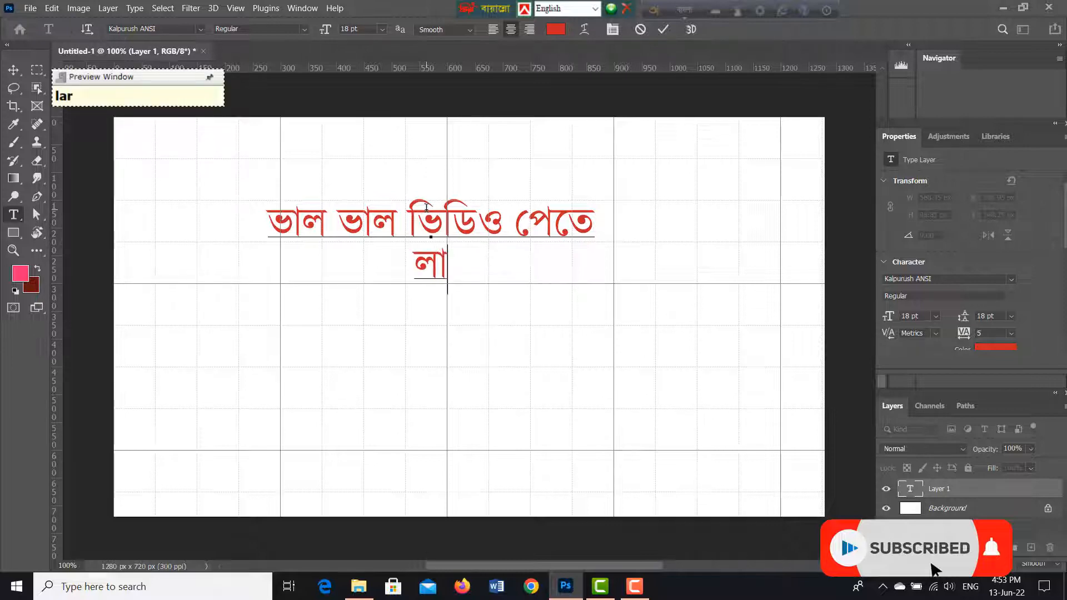
pyautogui.write('r')
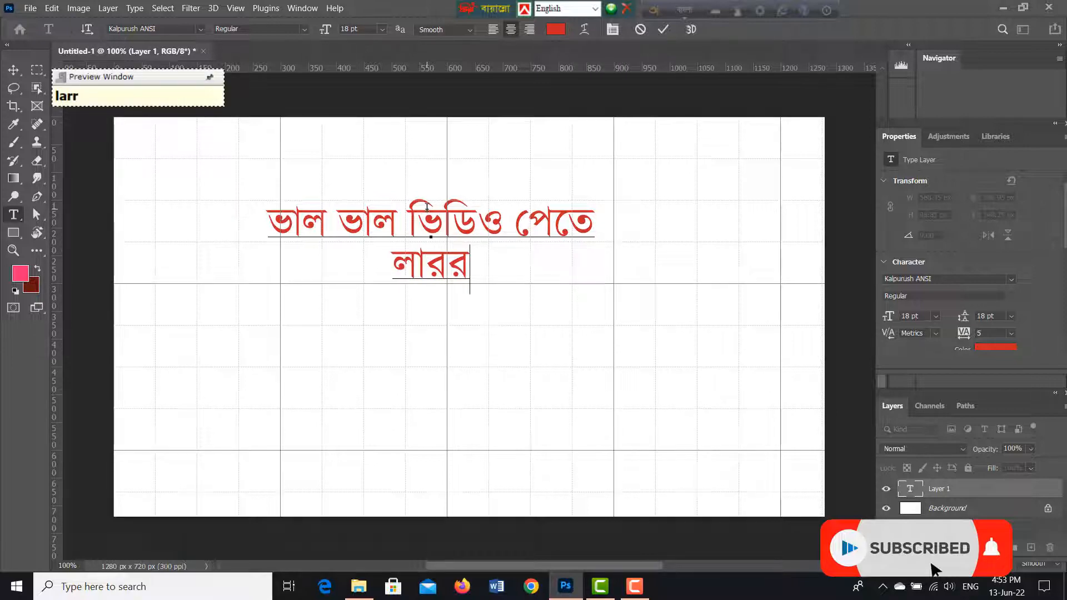
pyautogui.write('n')
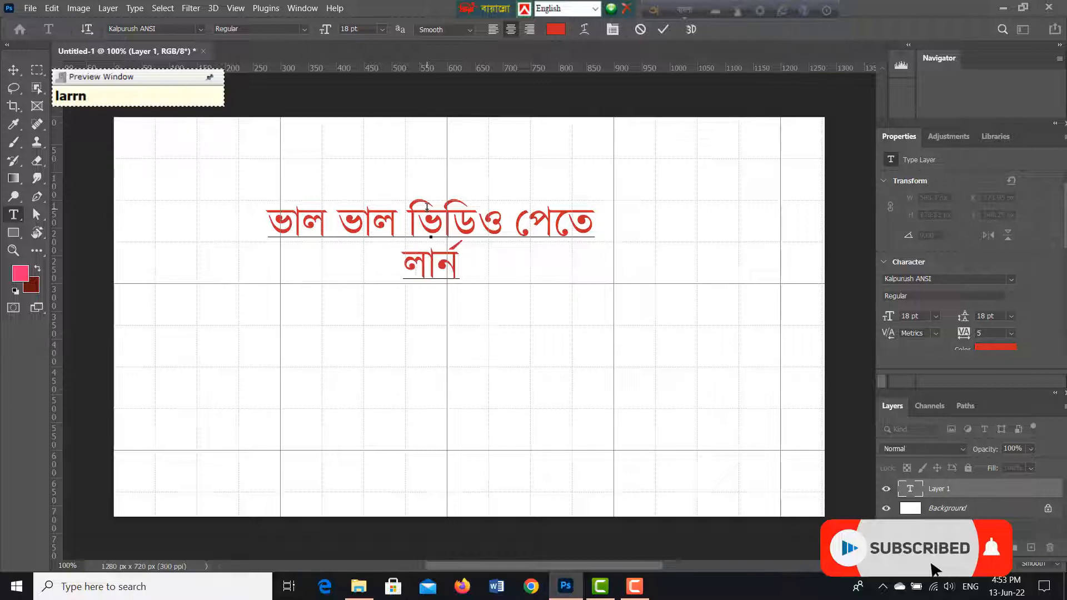
pyautogui.write('i')
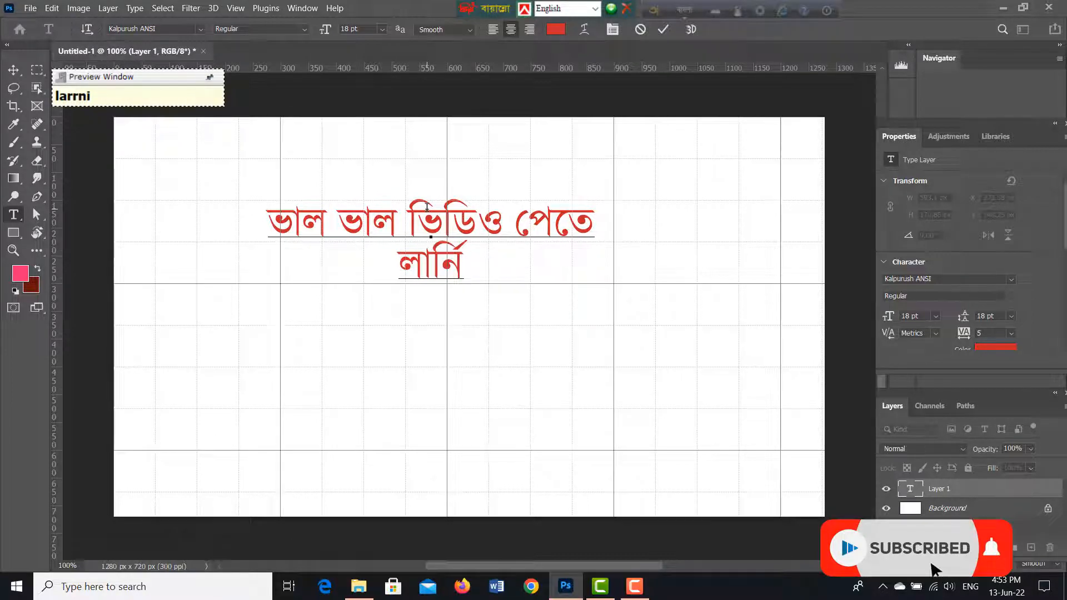
pyautogui.write('ng')
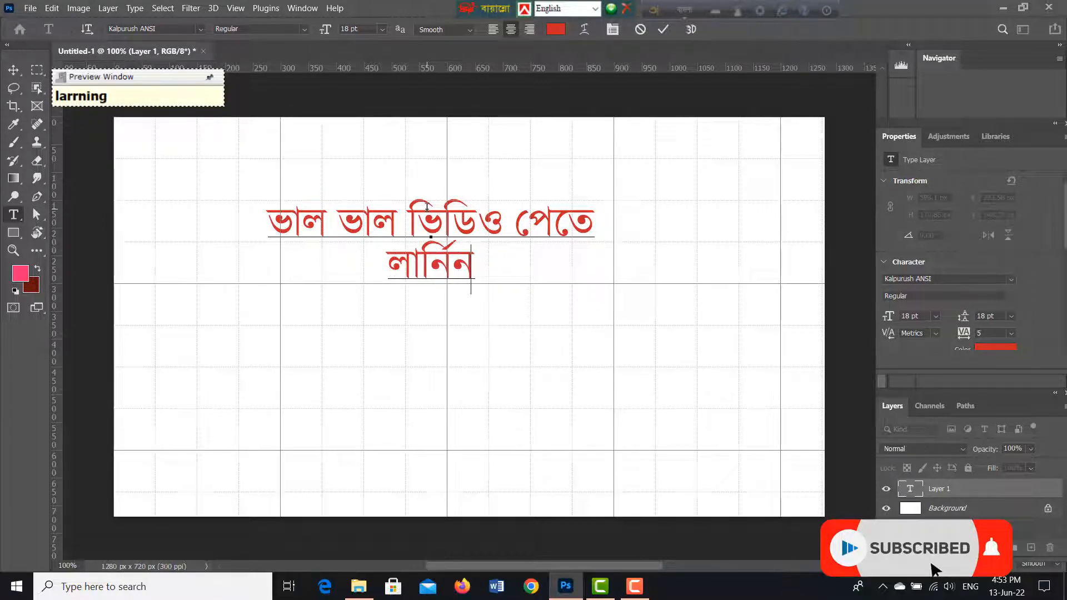
pyautogui.write(' h')
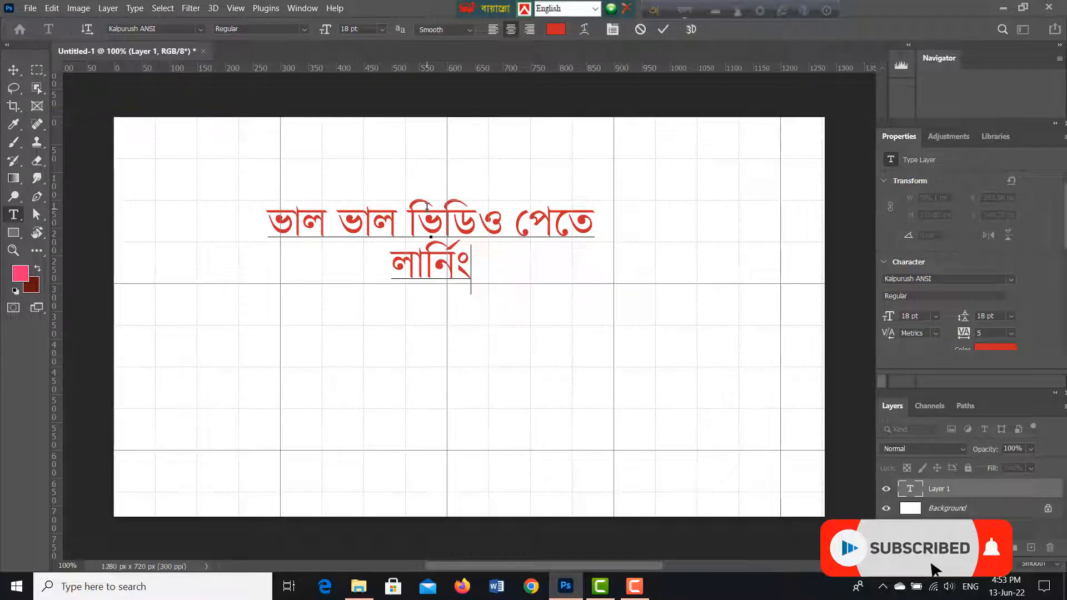
pyautogui.write('O')
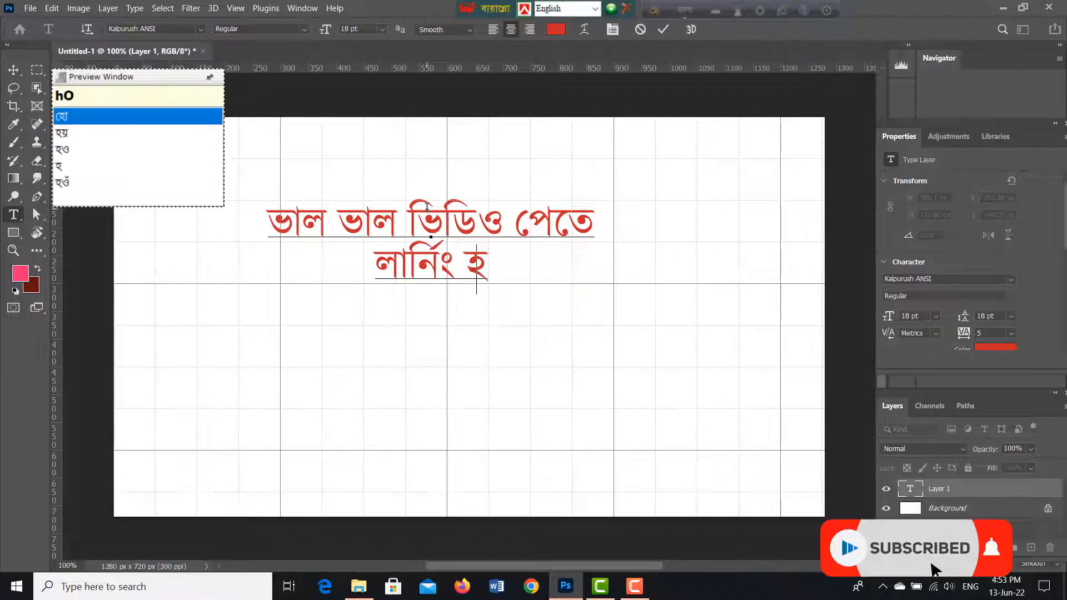
pyautogui.write('M')
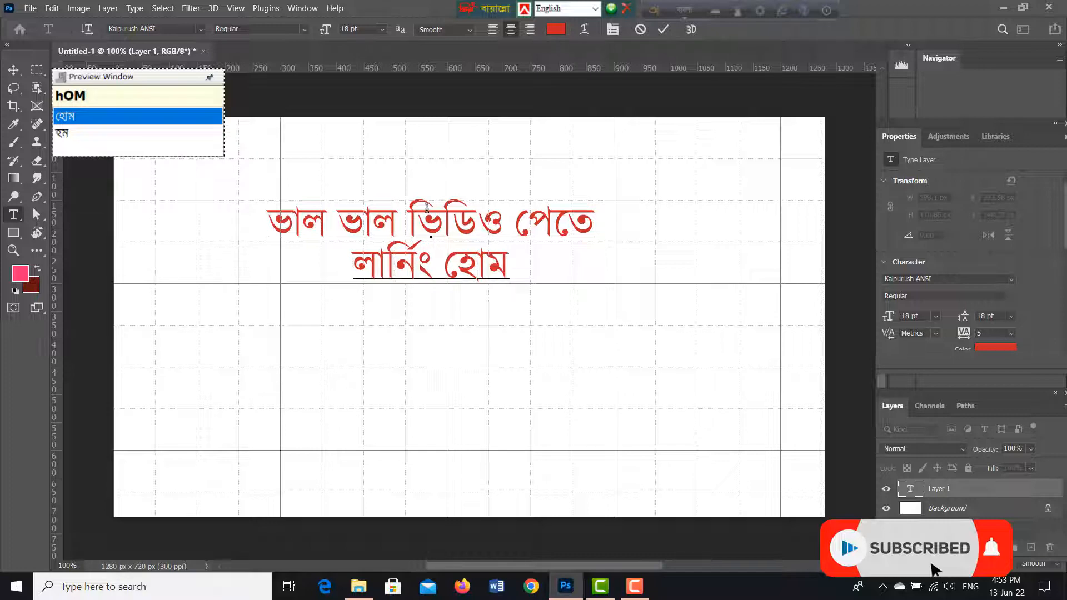
# - Add the word "চ্যাণেল" after "লার্নিং হোম" on the second line of the text
pyautogui.write(' c')
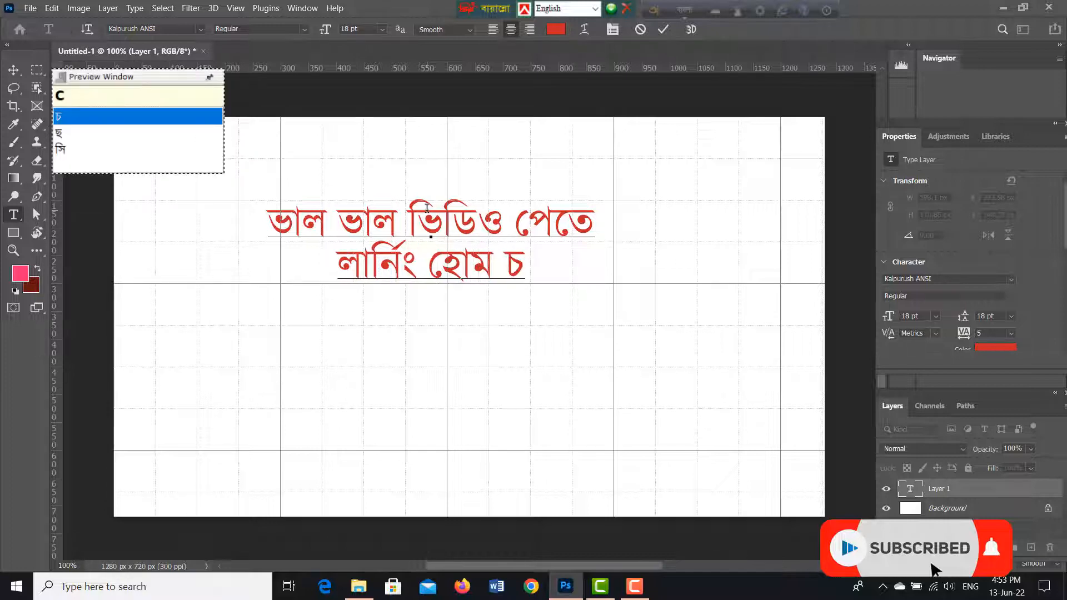
pyautogui.write('za')
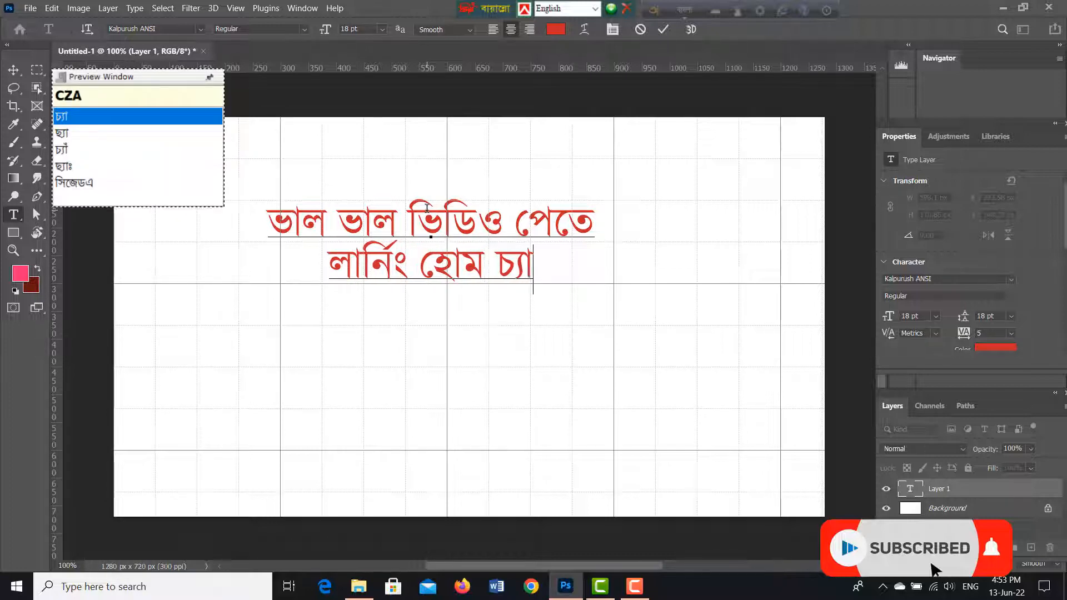
pyautogui.write('nel')
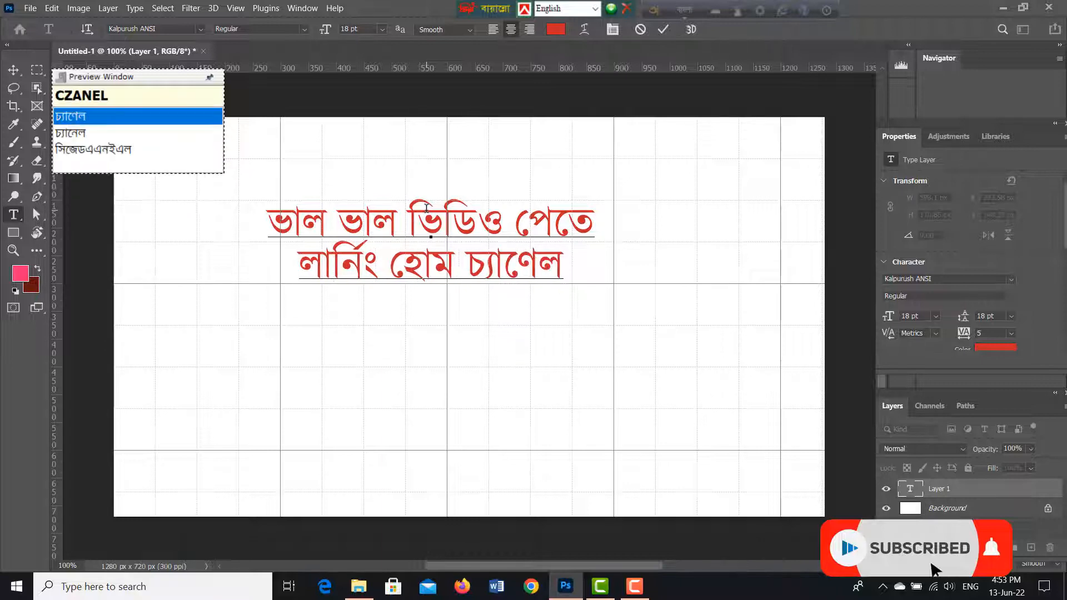
# - Correct the ending of the second line's last word so that it reads "চ্যানেলটি"
pyautogui.press('BackSpace')
pyautogui.press('BackSpace')
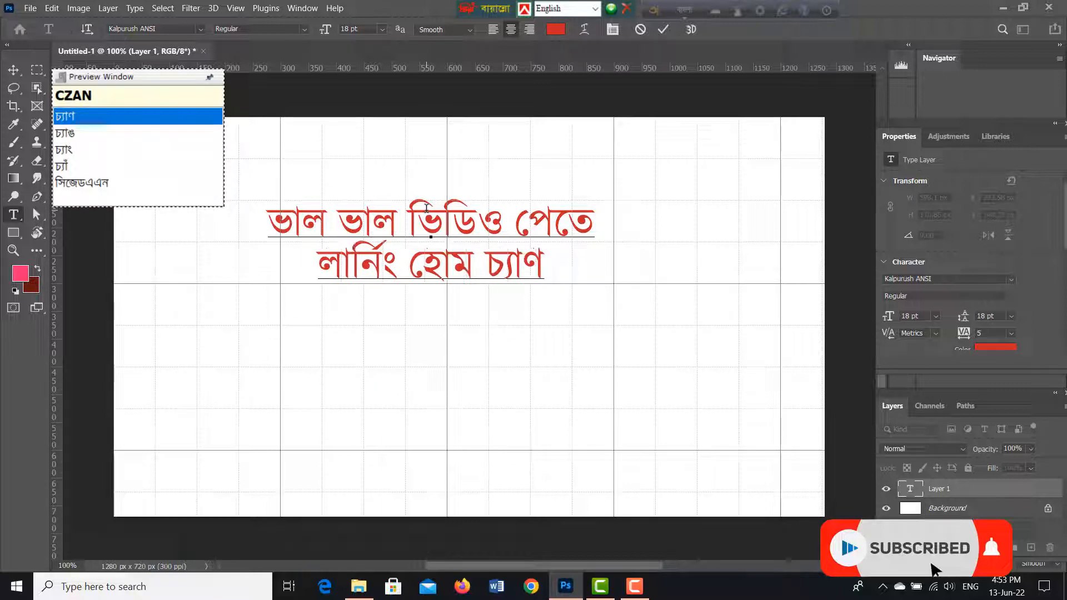
pyautogui.press('BackSpace')
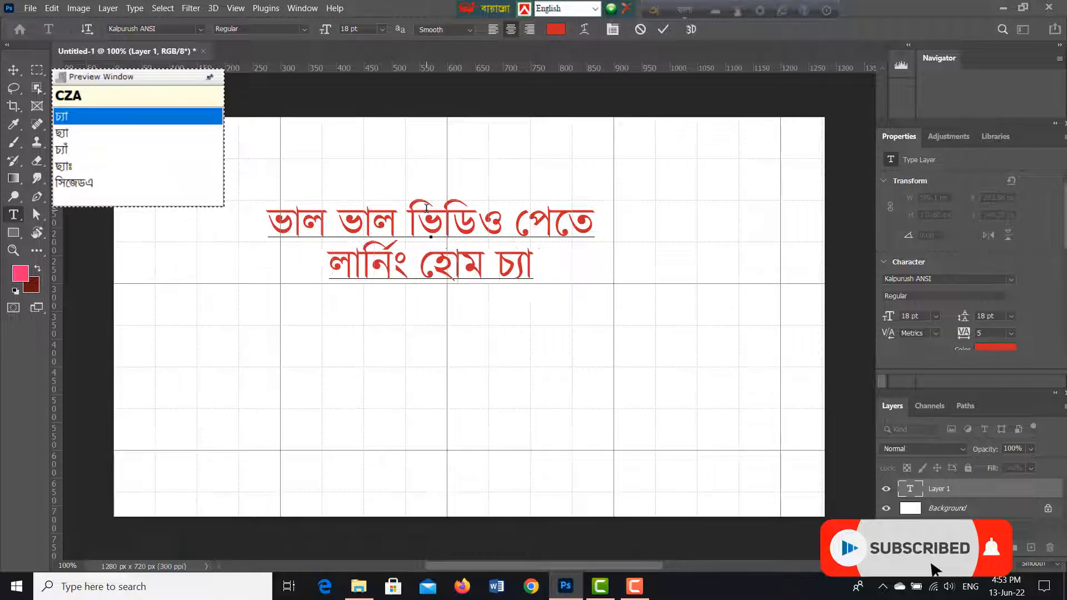
pyautogui.write('ne')
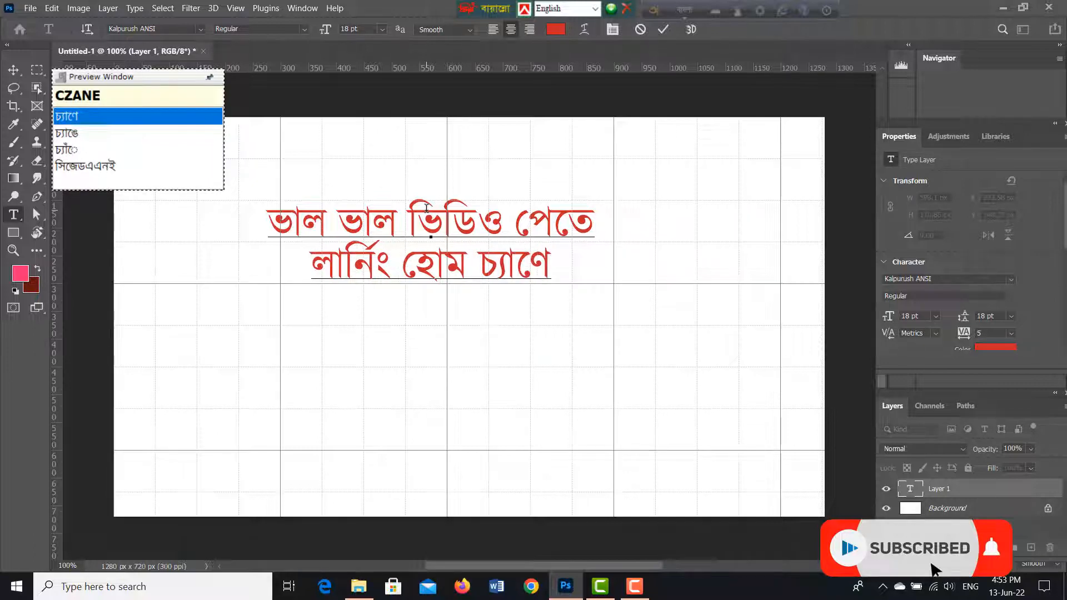
pyautogui.press('BackSpace')
pyautogui.press('BackSpace')
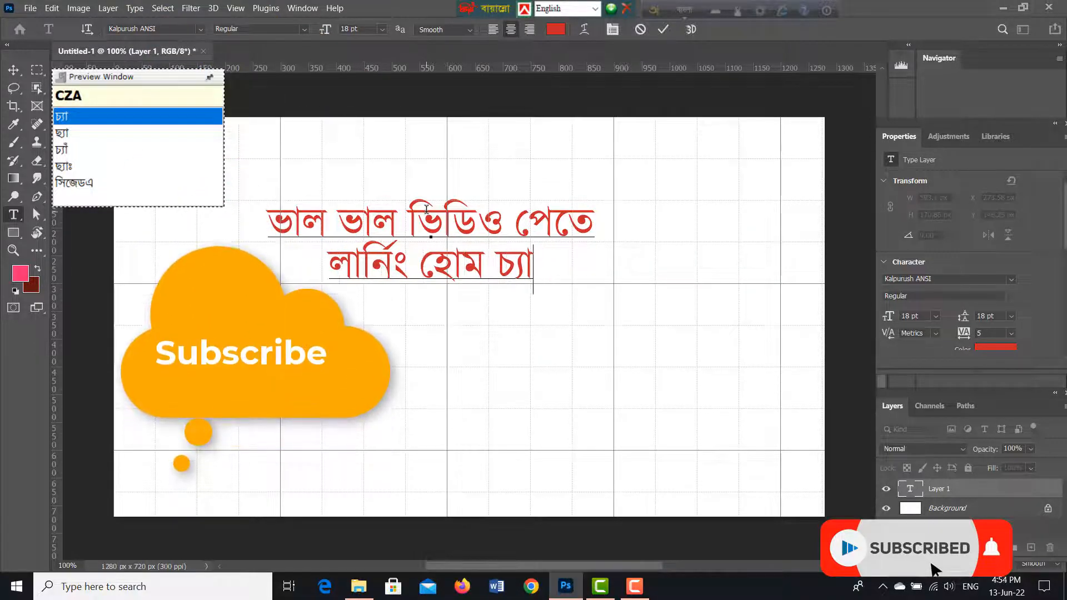
pyautogui.write('ne')
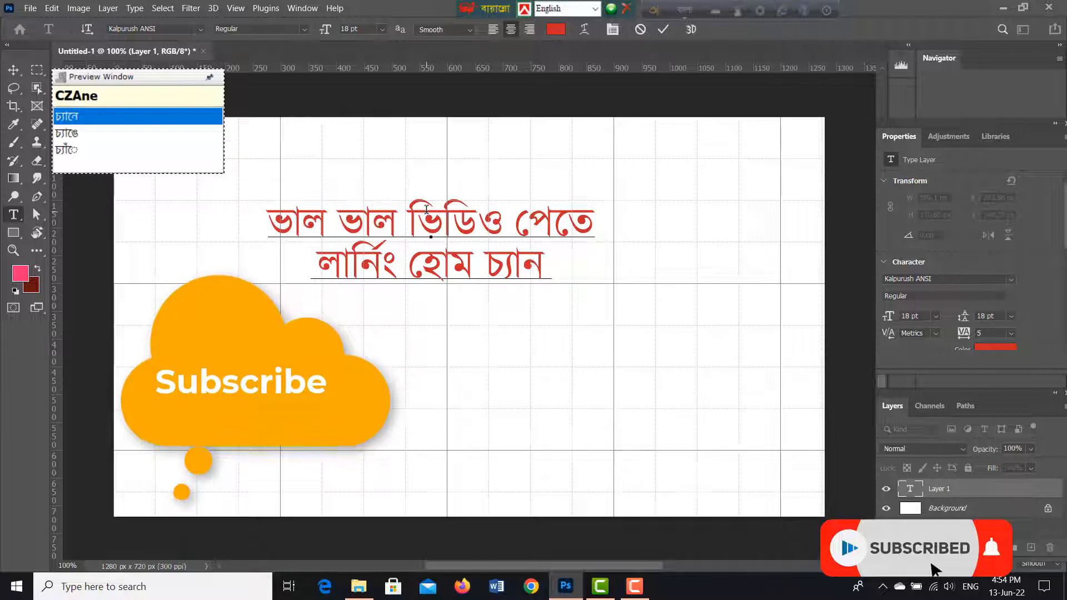
pyautogui.write('lT')
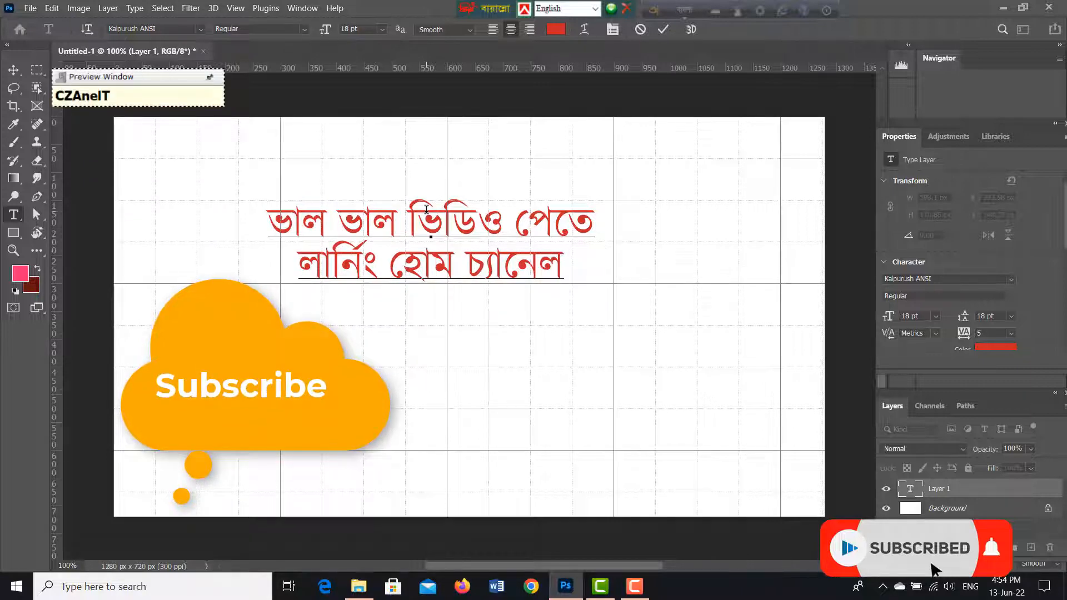
pyautogui.press('BackSpace')
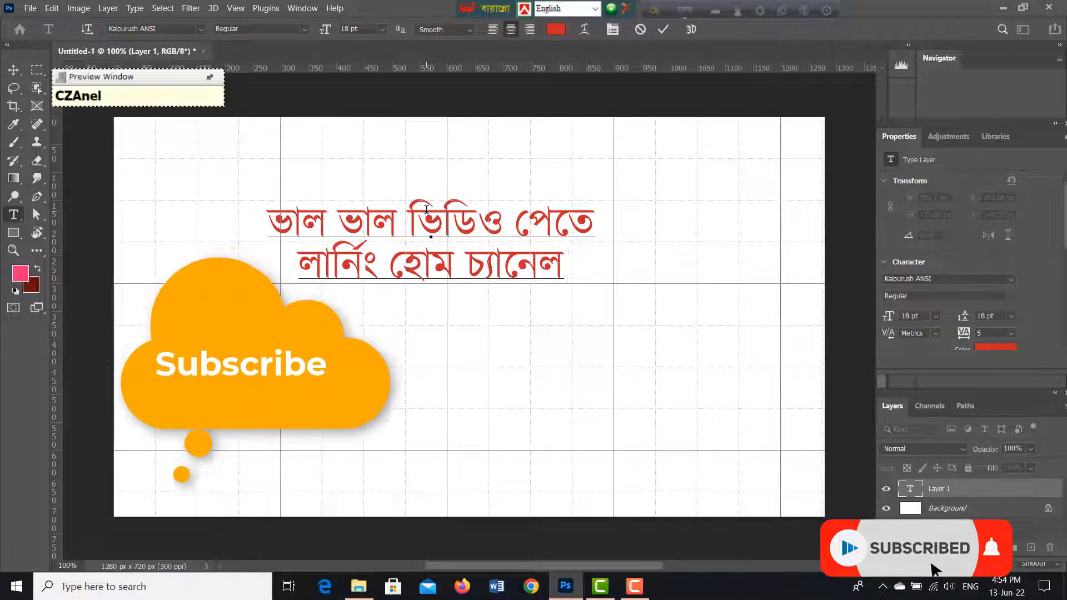
pyautogui.press('BackSpace')
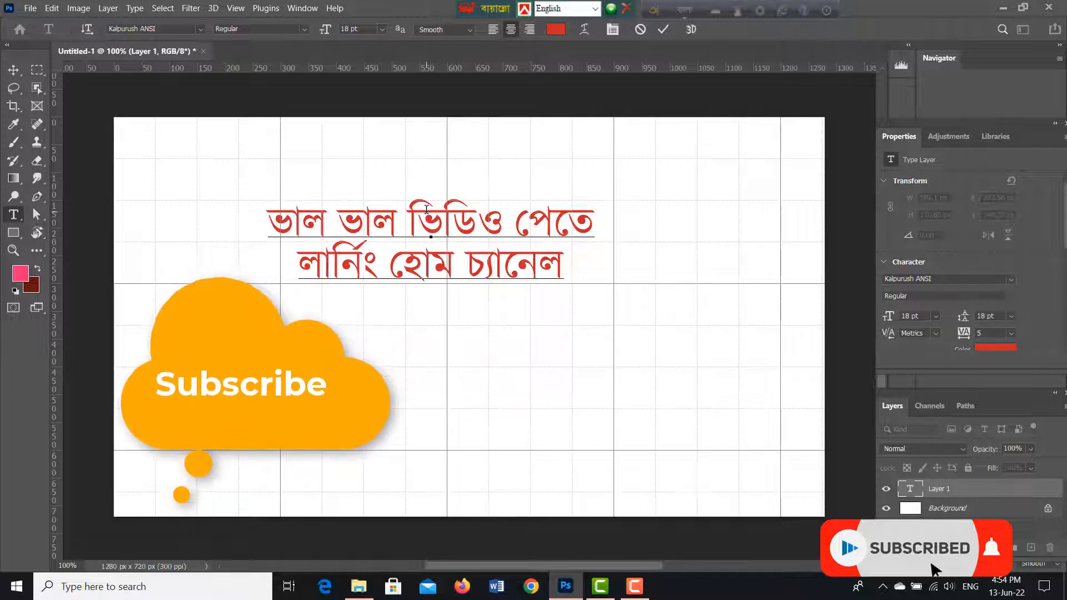
pyautogui.write('Ti')
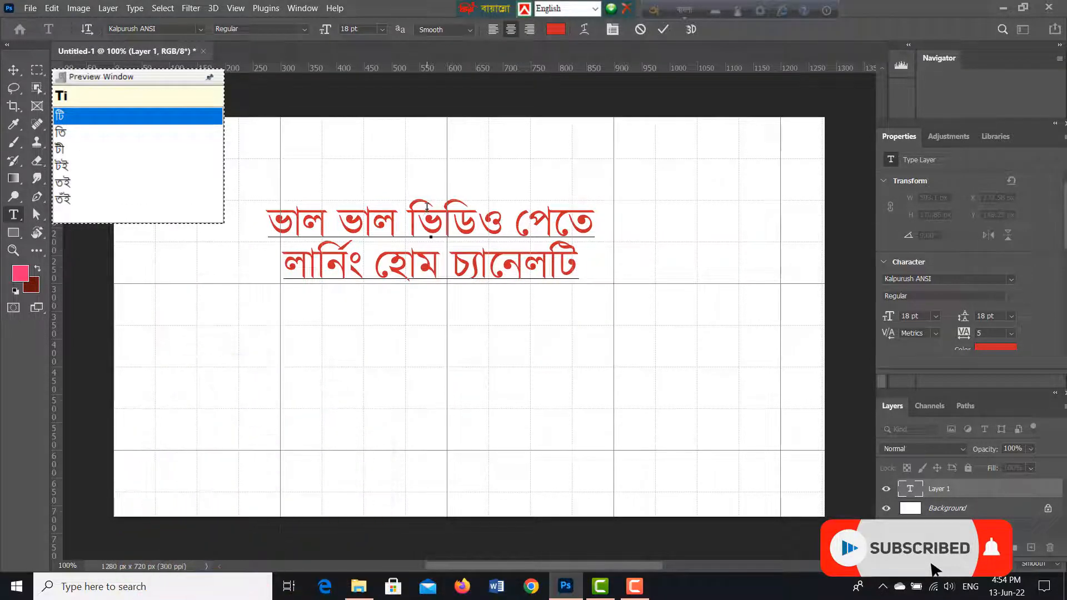
# - Start a third line of text with the word "সাবস্ক্রাইব"
pyautogui.press('Return')
pyautogui.write('s')
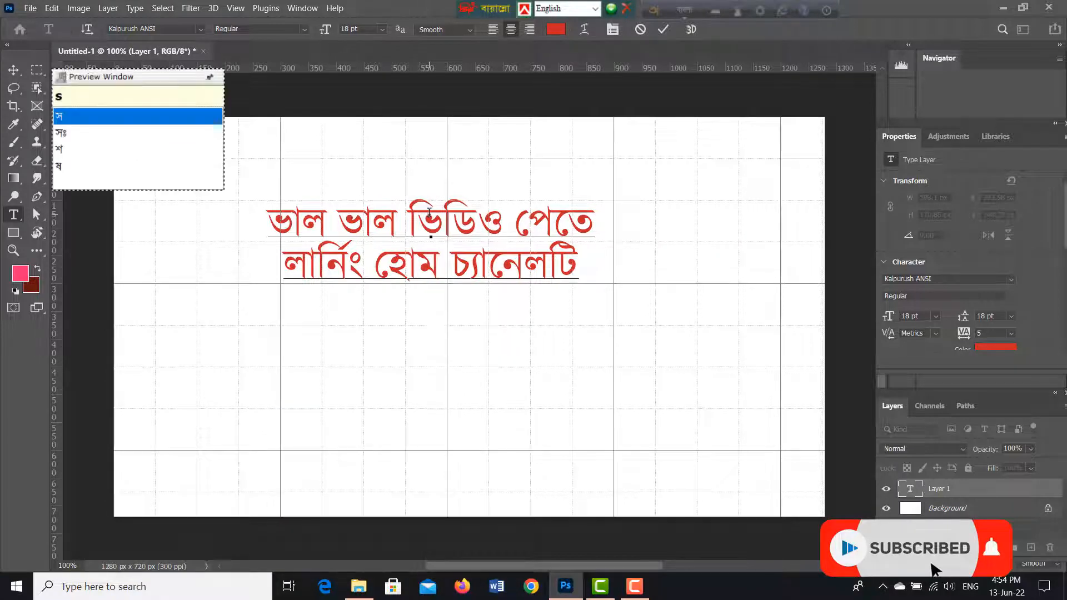
pyautogui.write('ab')
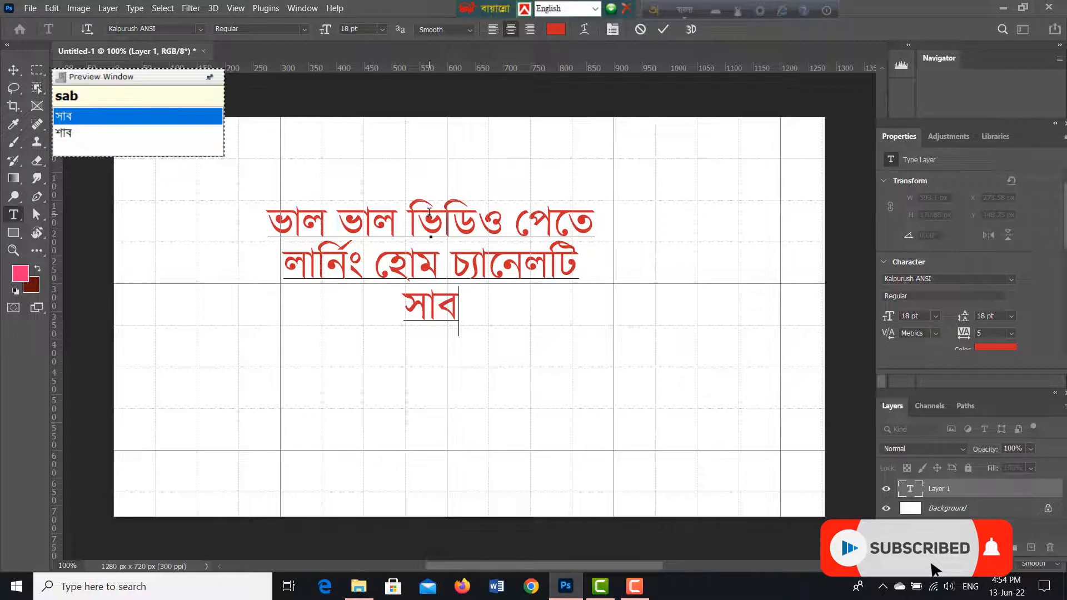
pyautogui.write('skr')
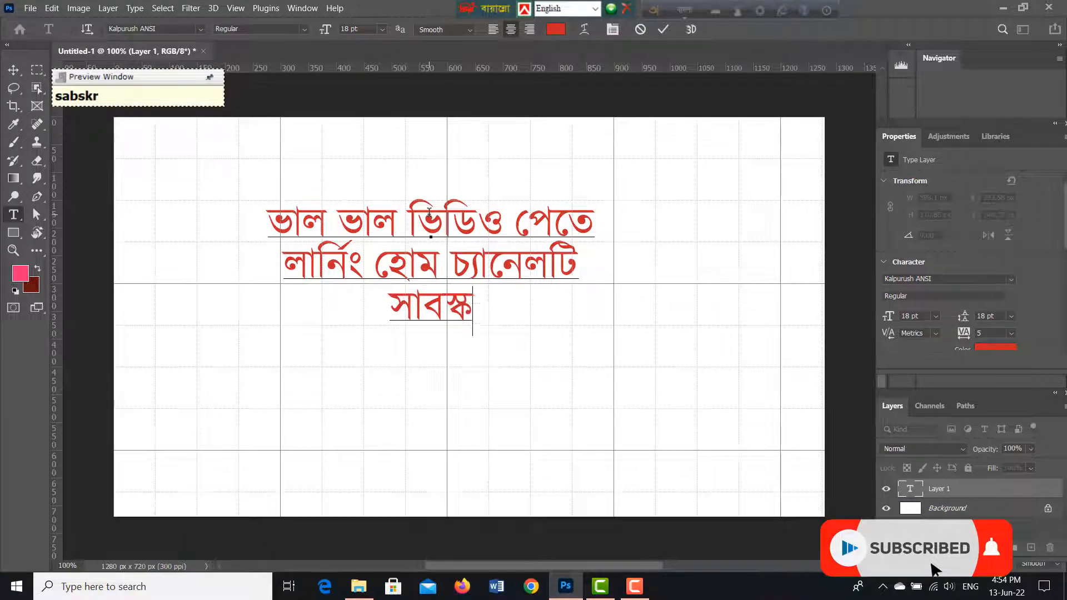
pyautogui.write('ai')
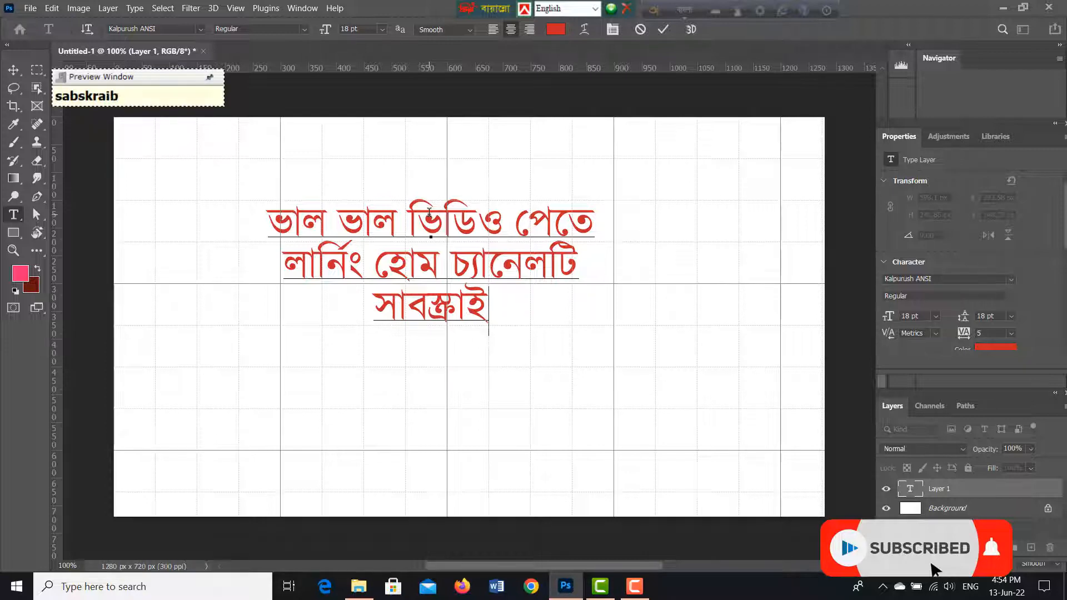
pyautogui.write('b k')
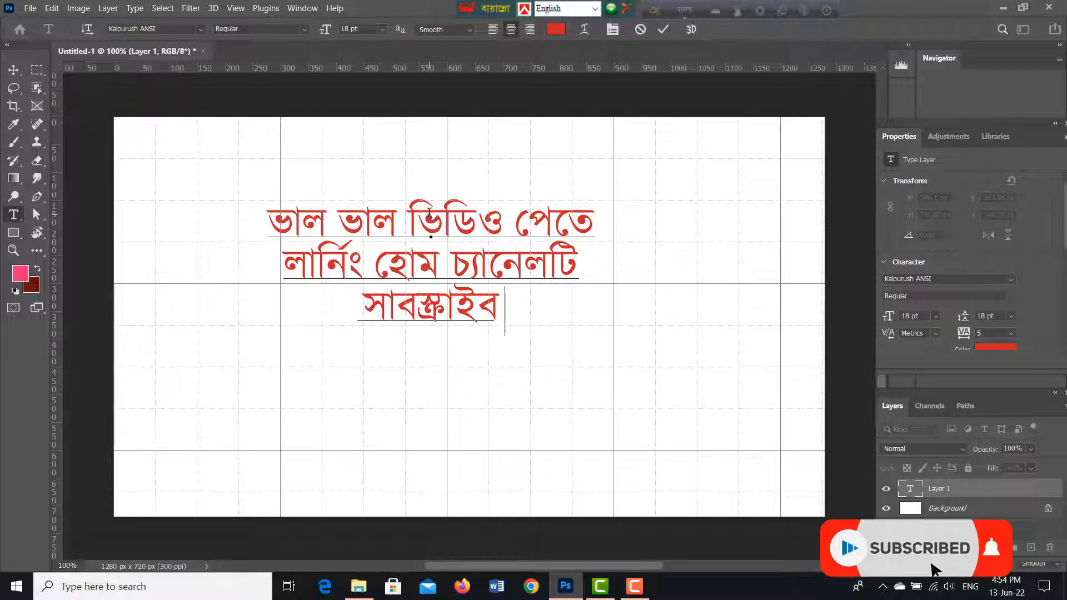
# - Complete the third line by writing "করুন" after "সাবস্ক্রাইব", with ক and রু kept as separate letters
pyautogui.write('r')
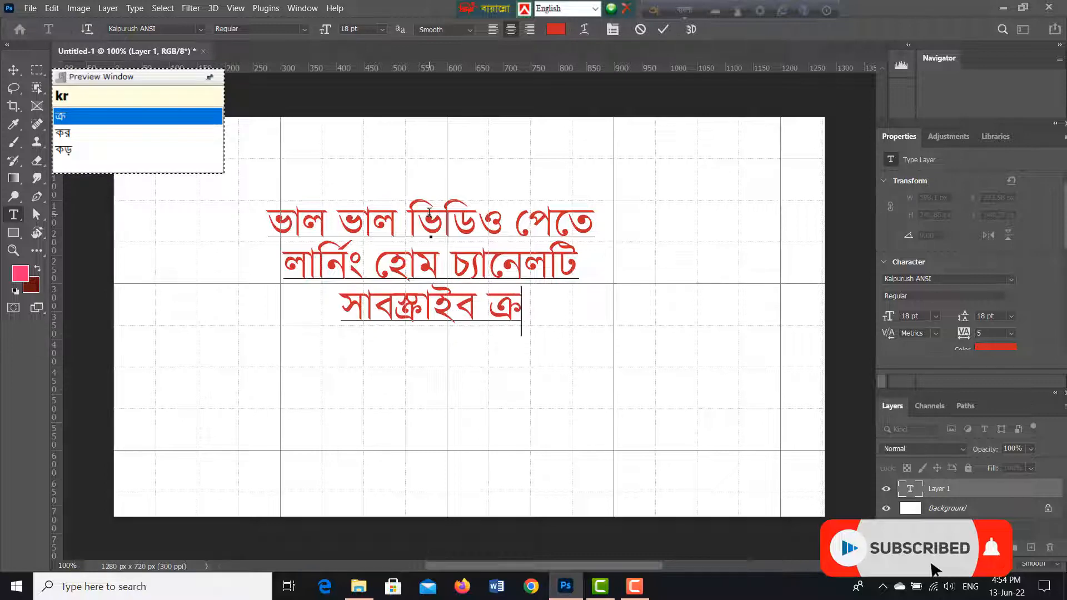
pyautogui.press('BackSpace')
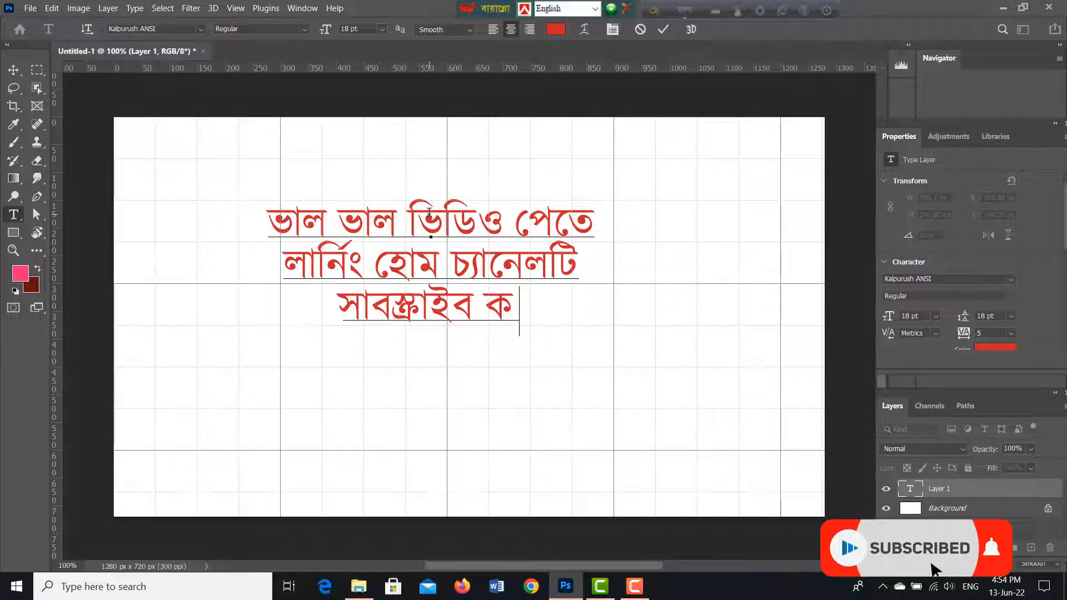
pyautogui.write('roo')
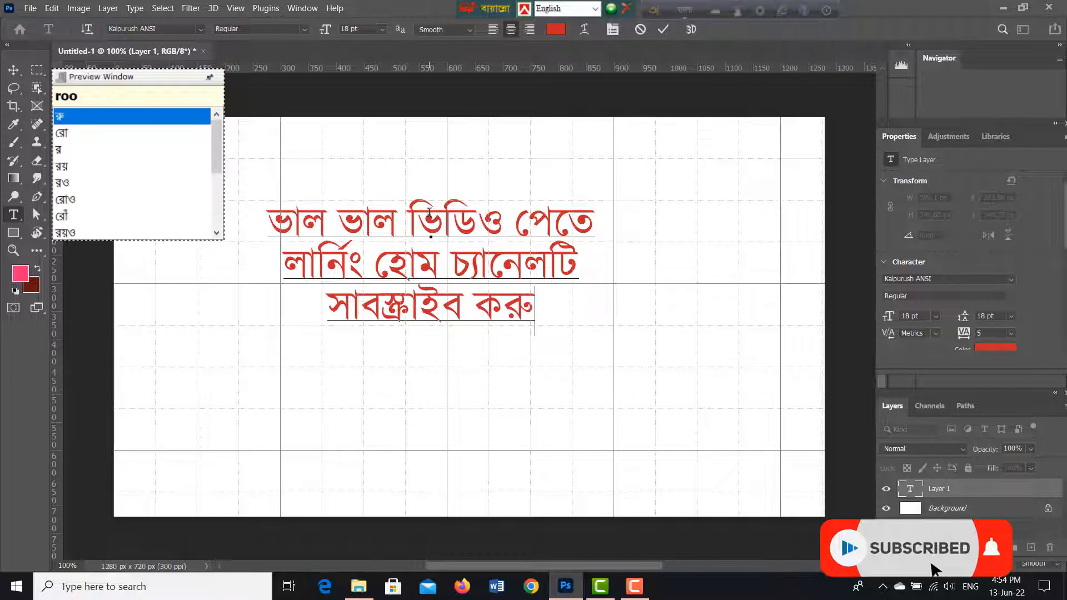
pyautogui.write('n')
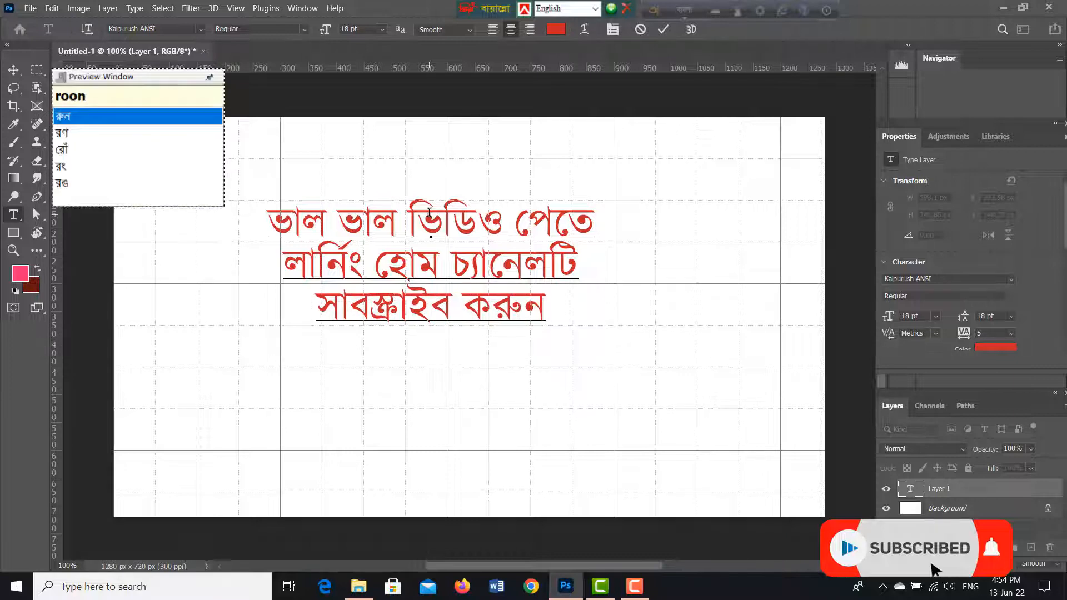